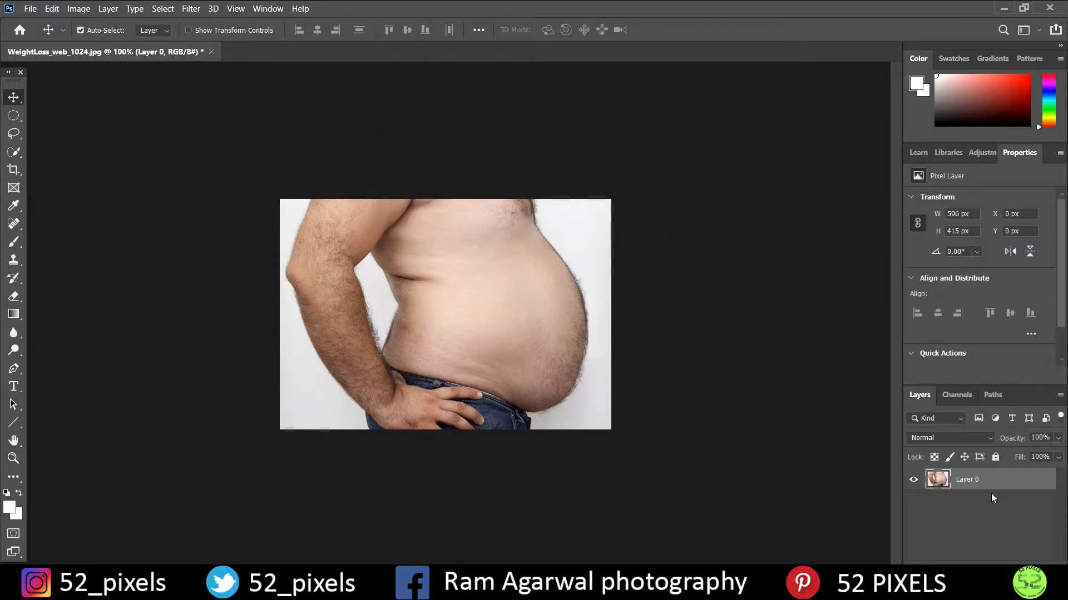
# Convert Layer 0 to a smart object and open the Liquify filter on it
pyautogui.rightClick(978, 481)
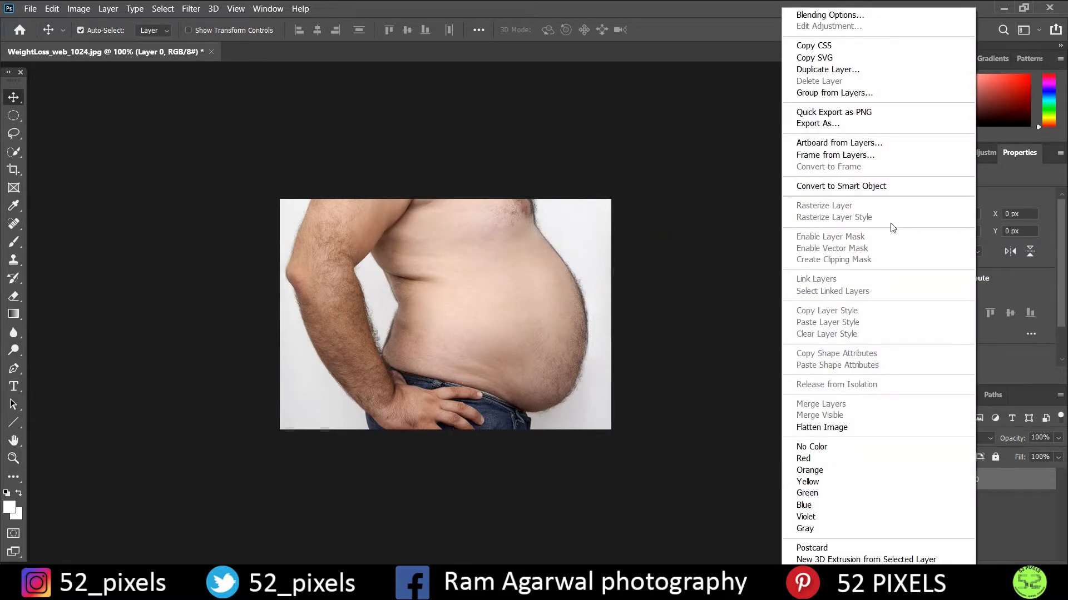
pyautogui.click(894, 189)
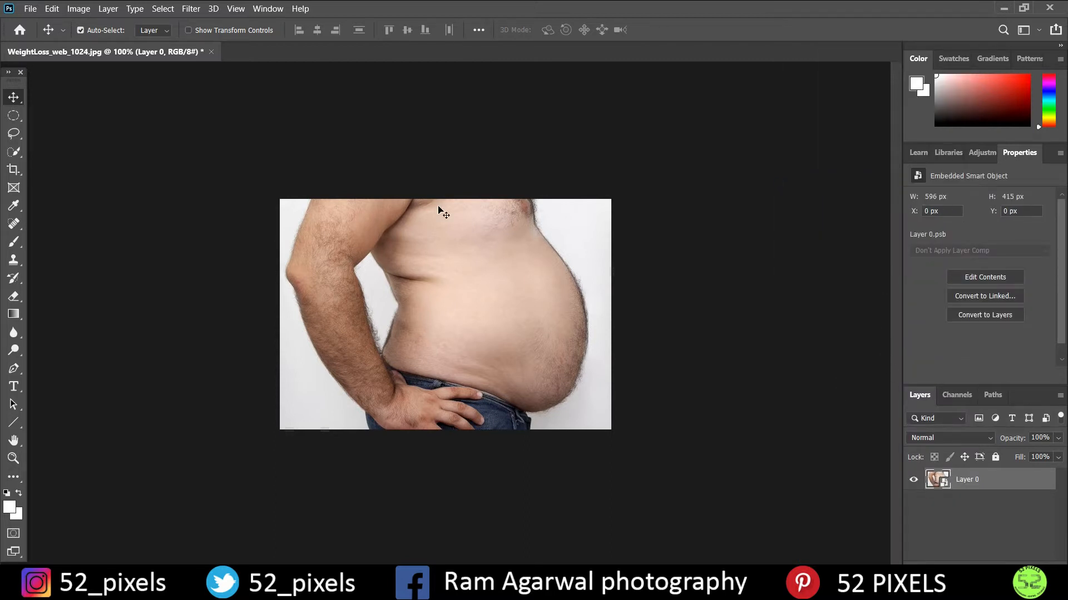
pyautogui.click(189, 9)
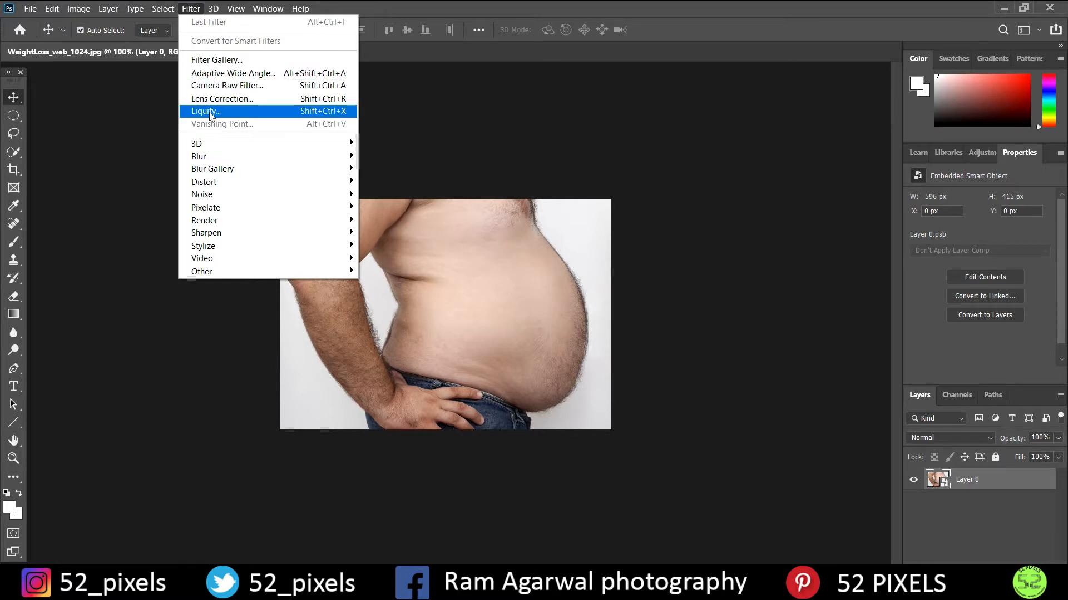
pyautogui.click(253, 114)
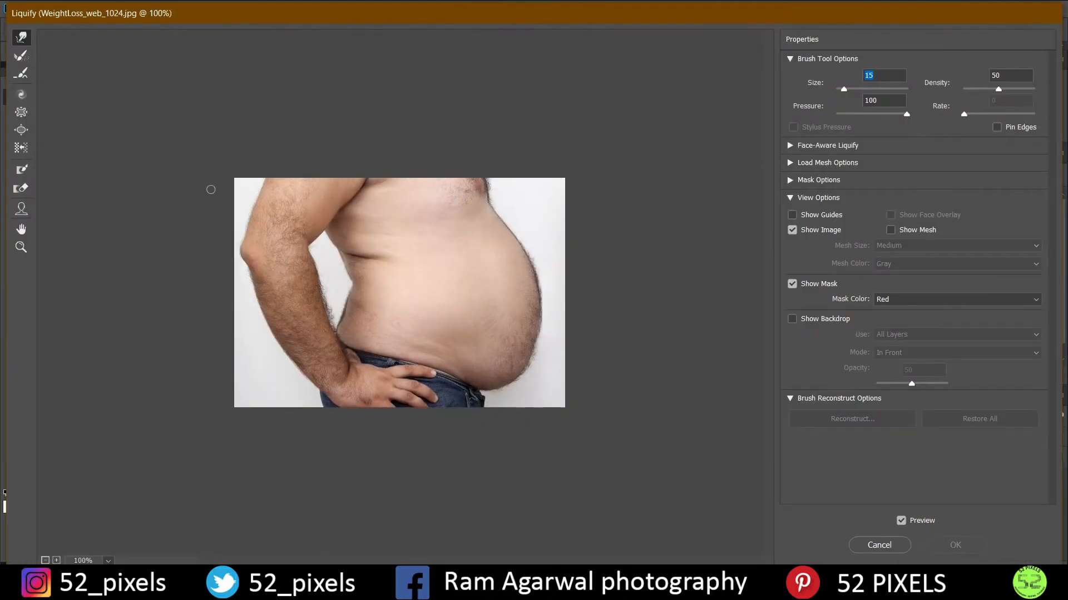
pyautogui.doubleClick(240, 11)
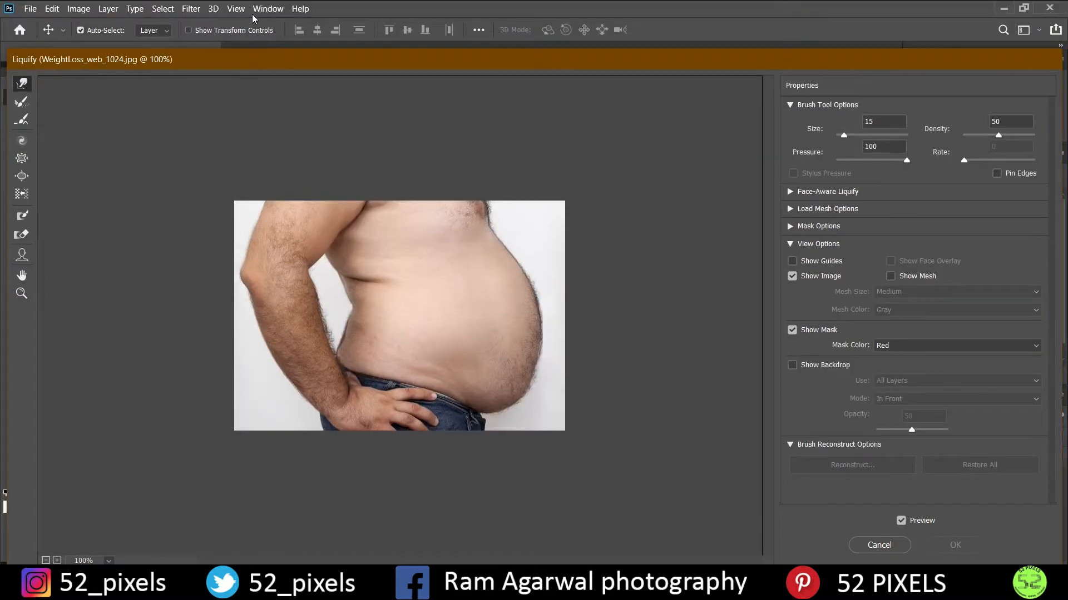
pyautogui.moveTo(267, 57)
pyautogui.mouseDown()
pyautogui.moveTo(264, 24)
pyautogui.moveTo(263, 49)
pyautogui.mouseUp()
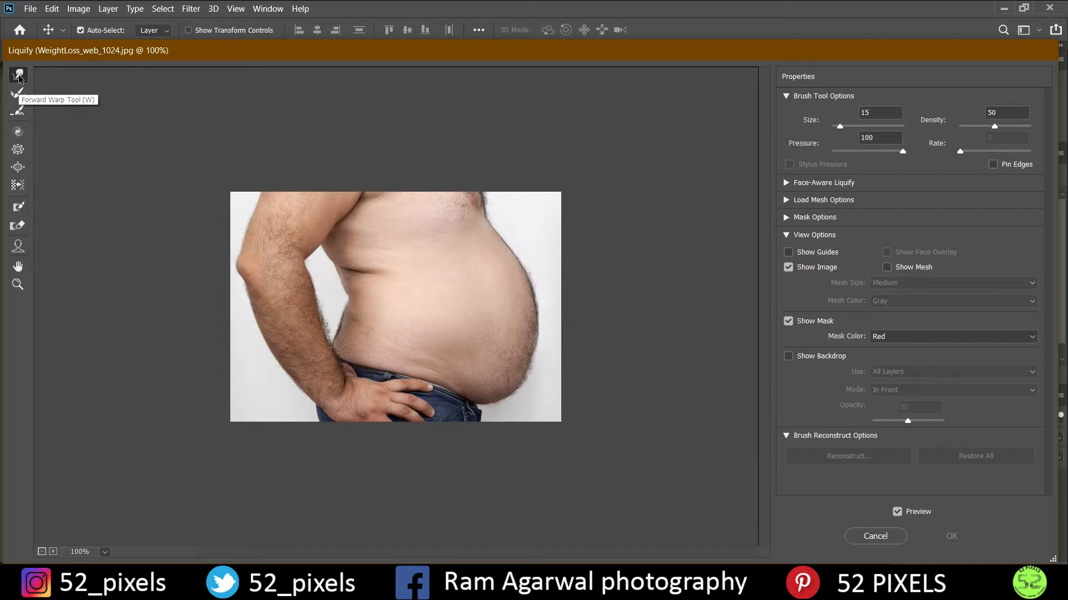
# Set the Forward Warp brush size to 100 and push the bulging front of the belly inward from below the chest to the waistband
pyautogui.click(879, 112)
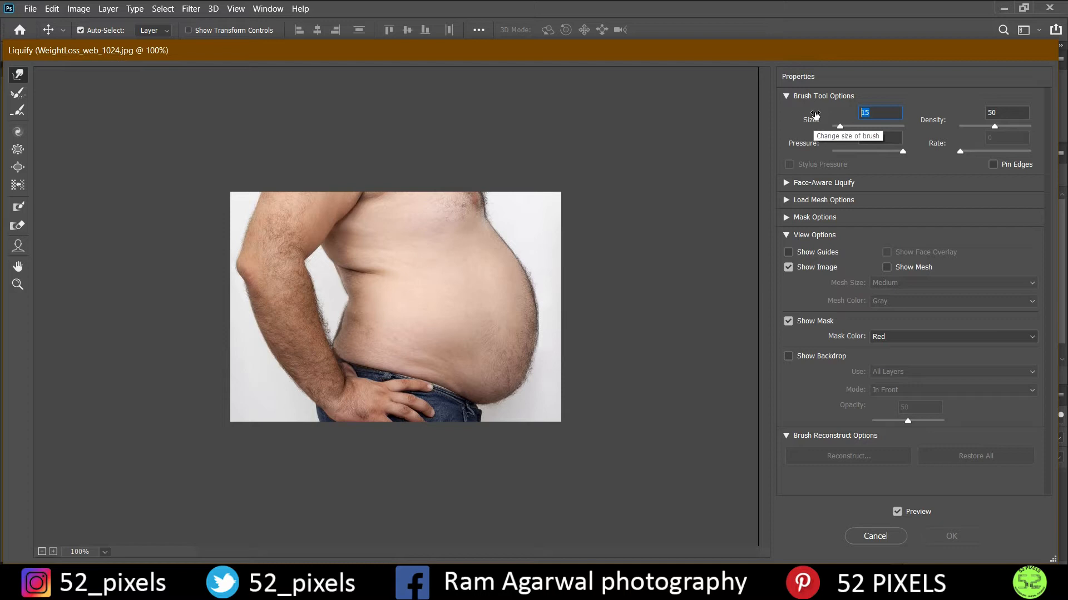
pyautogui.write('150')
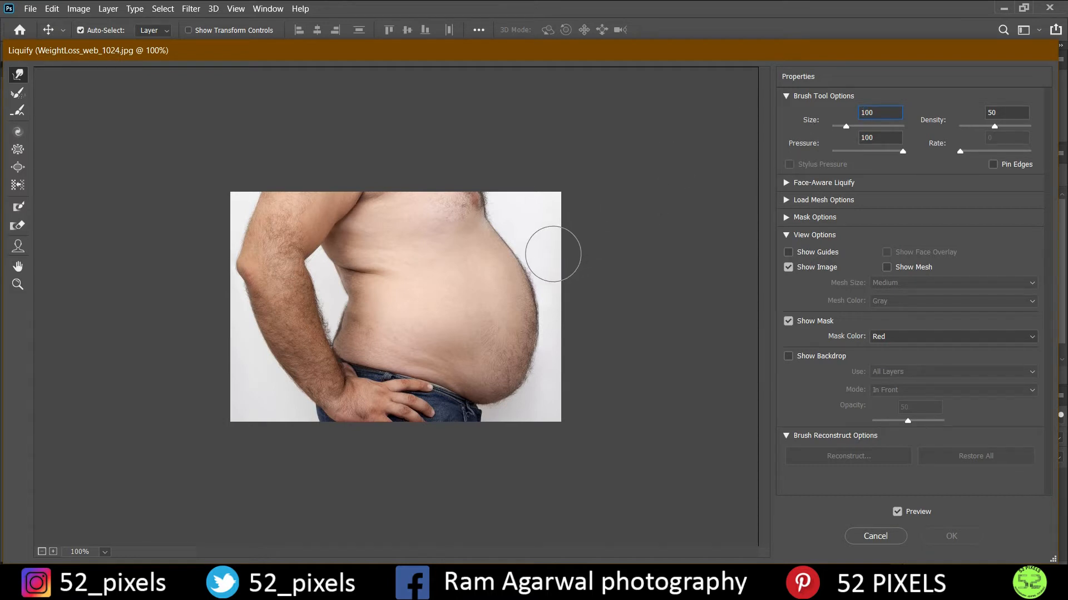
pyautogui.moveTo(548, 250); pyautogui.dragTo(553, 252)
pyautogui.hotkey('ctrl', 'z')
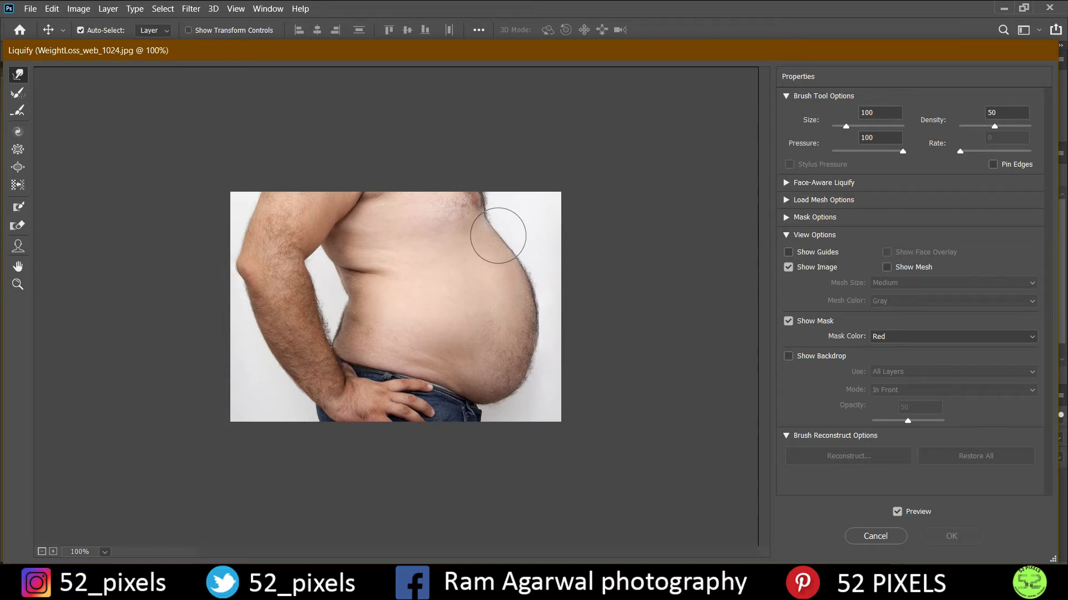
pyautogui.moveTo(497, 240)
pyautogui.mouseDown()
pyautogui.moveTo(515, 246)
pyautogui.moveTo(505, 248)
pyautogui.moveTo(513, 274)
pyautogui.mouseUp()
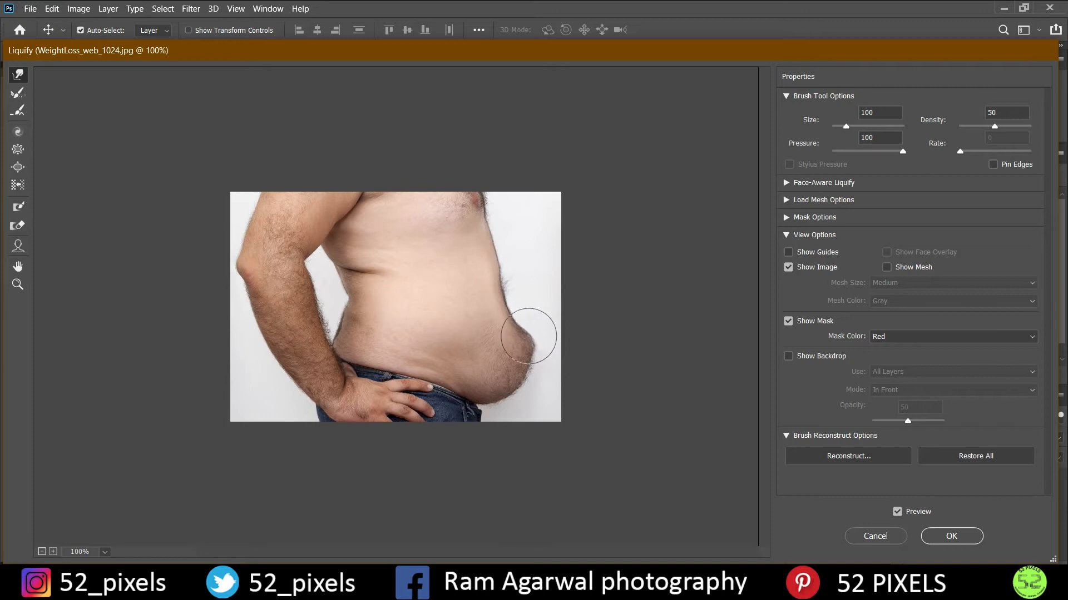
pyautogui.moveTo(526, 341)
pyautogui.mouseDown()
pyautogui.moveTo(532, 370)
pyautogui.moveTo(497, 394)
pyautogui.moveTo(523, 331)
pyautogui.moveTo(510, 317)
pyautogui.moveTo(506, 249)
pyautogui.moveTo(520, 319)
pyautogui.moveTo(512, 386)
pyautogui.mouseUp()
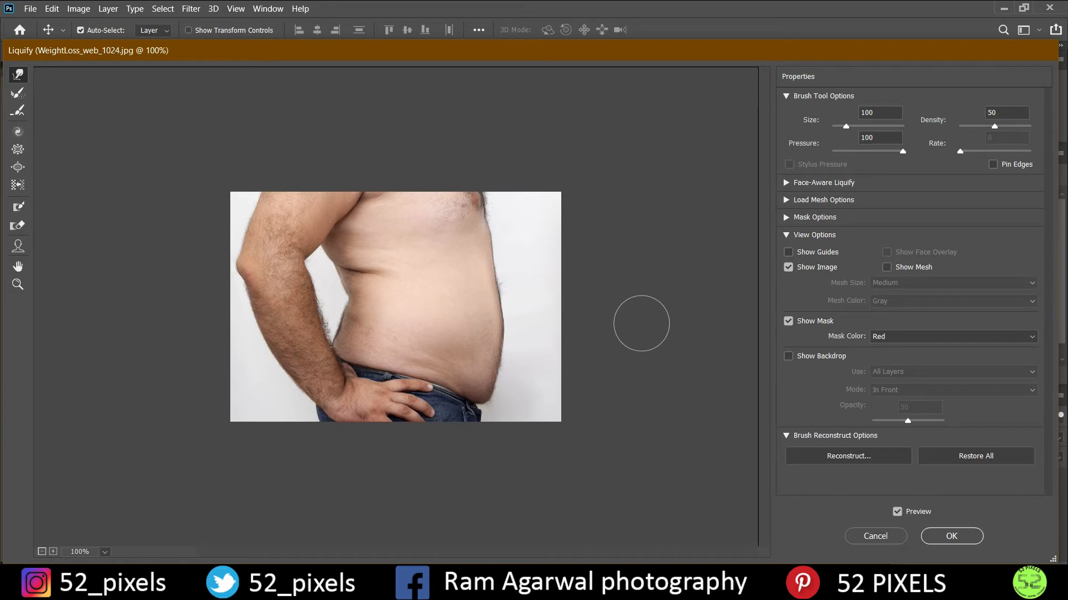
# Push in the sagging corner of the lower belly just above the waistband with brush size 50
pyautogui.hotkey('ctrl', '+')
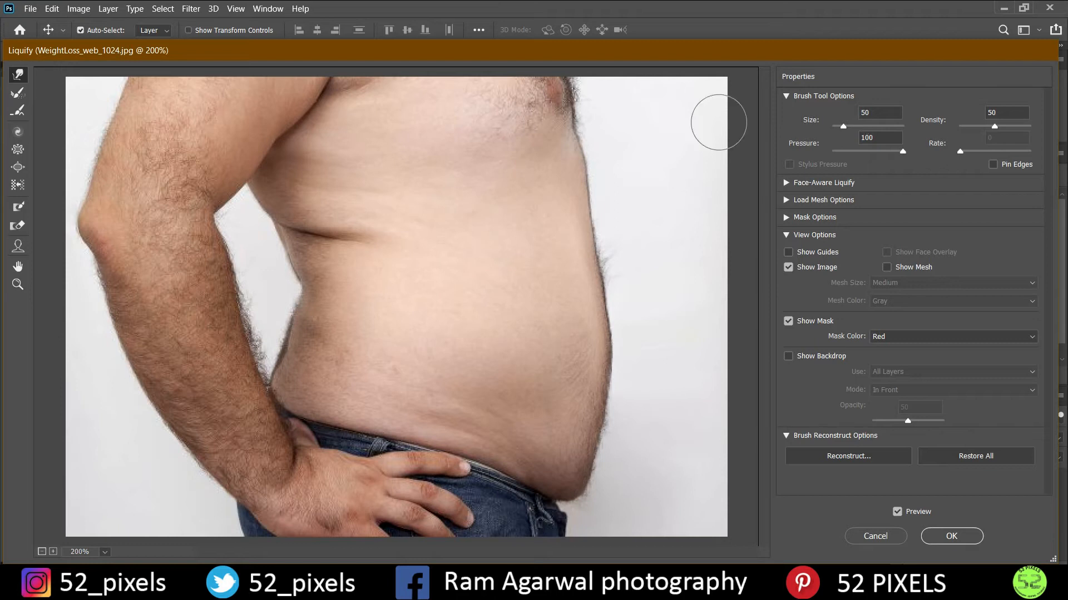
pyautogui.moveTo(595, 489)
pyautogui.mouseDown()
pyautogui.moveTo(565, 489)
pyautogui.moveTo(580, 488)
pyautogui.moveTo(605, 449)
pyautogui.moveTo(577, 489)
pyautogui.moveTo(591, 467)
pyautogui.mouseUp()
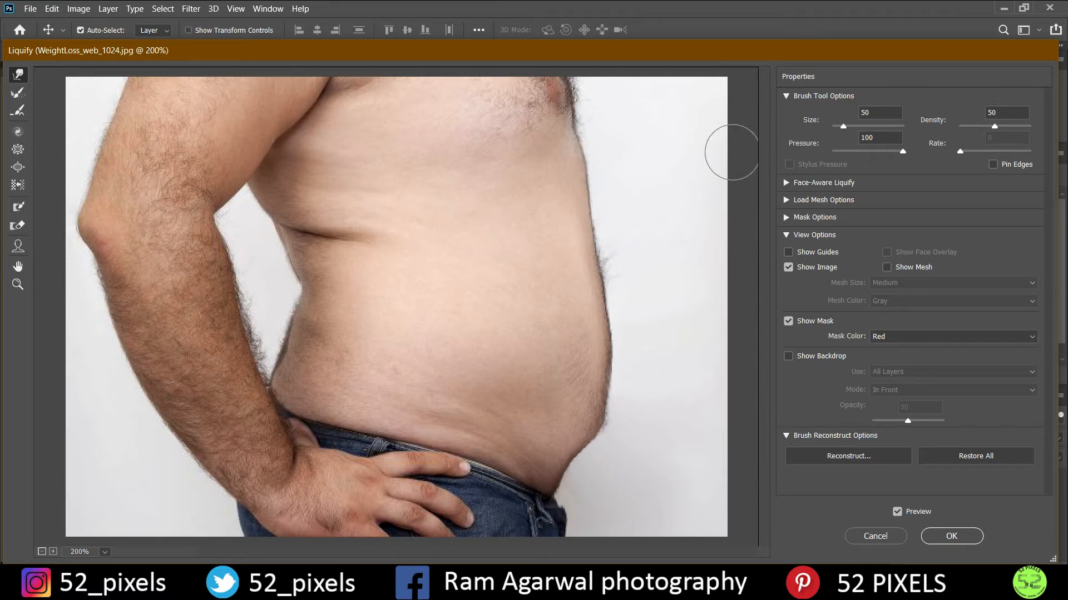
# Flatten the belly's front edge with brush size 100 and compare the result with the original image
pyautogui.moveTo(801, 127); pyautogui.dragTo(805, 128)
pyautogui.moveTo(549, 214)
pyautogui.mouseDown()
pyautogui.moveTo(581, 247)
pyautogui.moveTo(601, 284)
pyautogui.moveTo(598, 344)
pyautogui.moveTo(621, 387)
pyautogui.moveTo(608, 446)
pyautogui.moveTo(611, 266)
pyautogui.moveTo(621, 308)
pyautogui.moveTo(628, 269)
pyautogui.moveTo(611, 318)
pyautogui.moveTo(612, 448)
pyautogui.mouseUp()
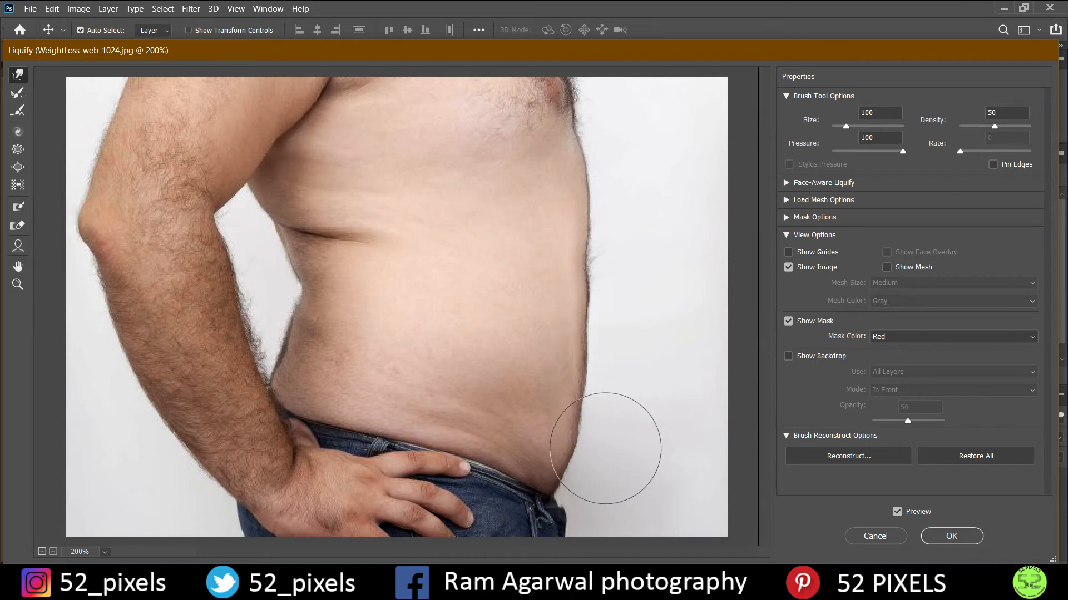
pyautogui.moveTo(590, 191)
pyautogui.mouseDown()
pyautogui.moveTo(613, 314)
pyautogui.moveTo(602, 447)
pyautogui.moveTo(604, 410)
pyautogui.mouseUp()
pyautogui.hotkey('ctrl', '-')
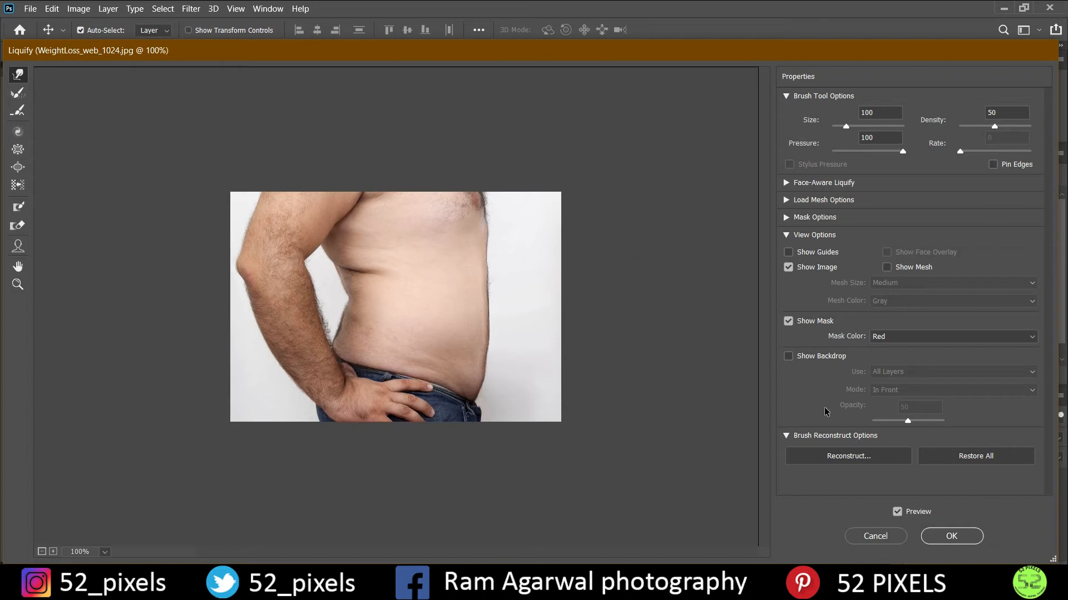
pyautogui.click(896, 513)
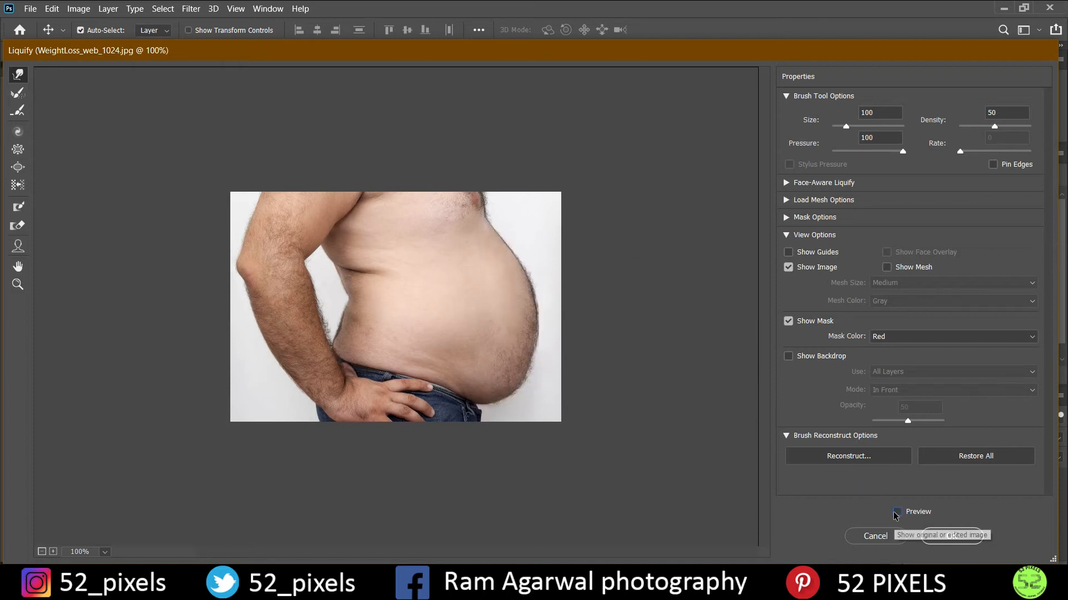
pyautogui.click(896, 512)
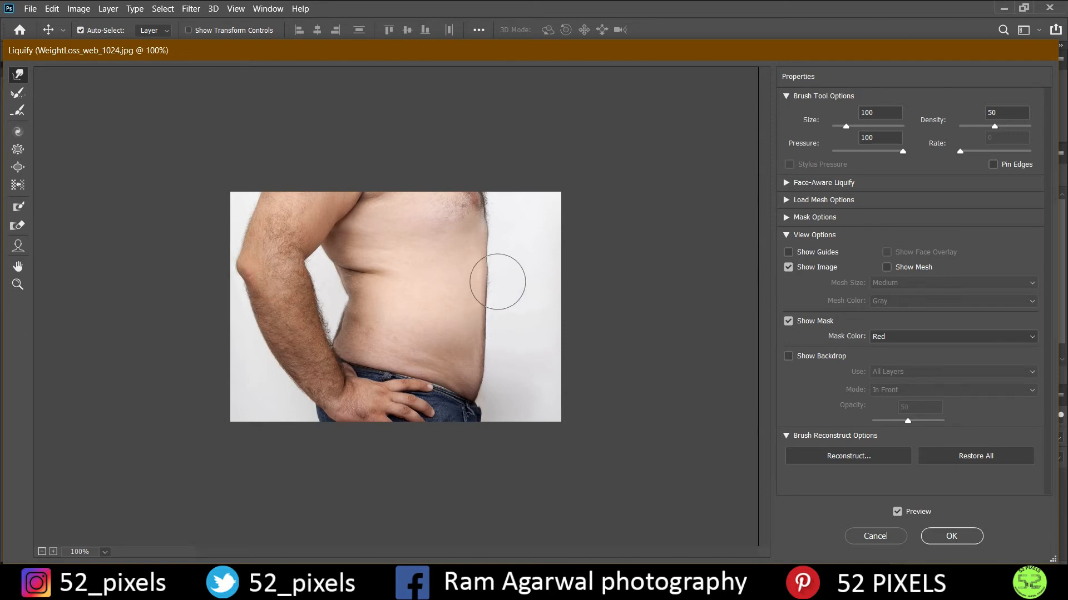
# Straighten the torso's front edge further with Forward Warp strokes from the chest down to the front of the jeans
pyautogui.moveTo(496, 273); pyautogui.dragTo(492, 272)
pyautogui.moveTo(487, 330); pyautogui.dragTo(486, 388)
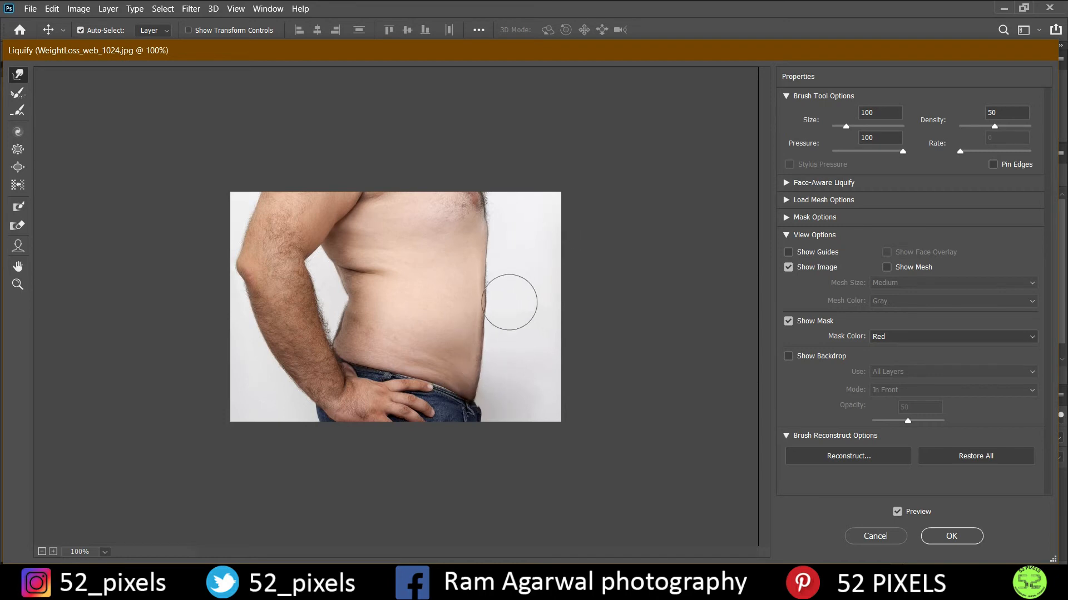
pyautogui.moveTo(504, 298); pyautogui.dragTo(495, 290)
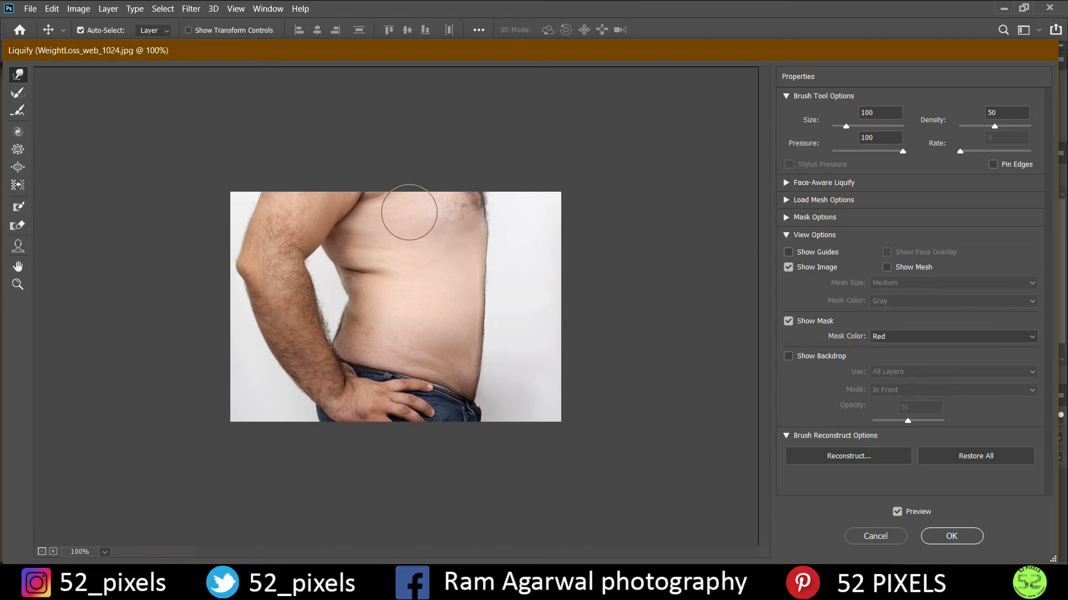
pyautogui.moveTo(374, 281); pyautogui.dragTo(377, 269)
pyautogui.moveTo(481, 227)
pyautogui.mouseDown()
pyautogui.moveTo(492, 302)
pyautogui.moveTo(483, 387)
pyautogui.moveTo(492, 352)
pyautogui.moveTo(481, 258)
pyautogui.moveTo(537, 257)
pyautogui.moveTo(490, 288)
pyautogui.moveTo(526, 408)
pyautogui.moveTo(471, 418)
pyautogui.moveTo(484, 350)
pyautogui.moveTo(469, 410)
pyautogui.mouseUp()
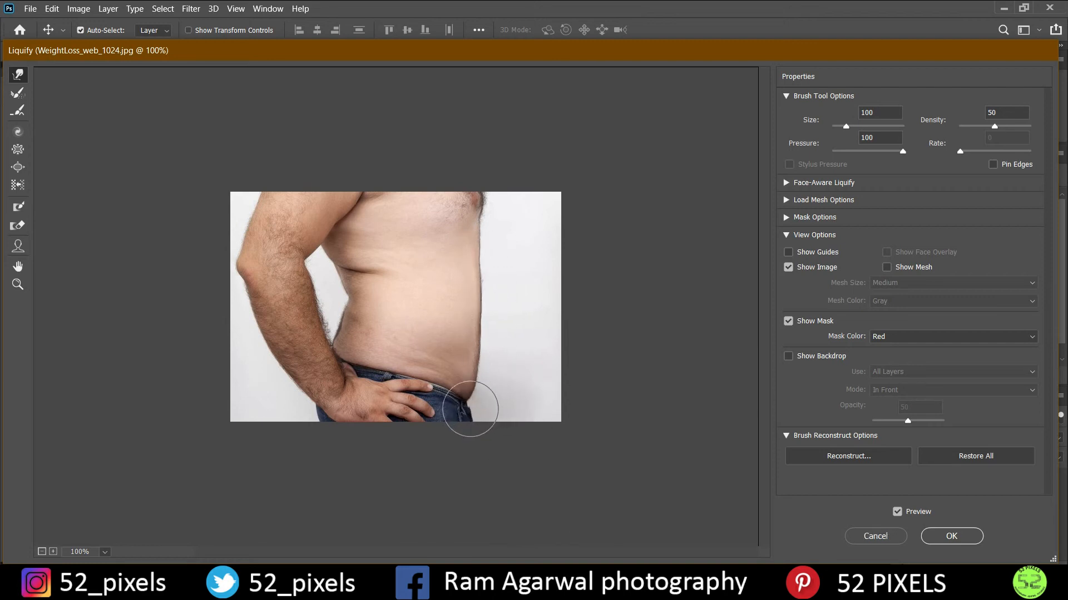
# Slim the lower back with brush size 55 by pushing its edge inward along the gap beside the arm
pyautogui.hotkey('ctrl', '+')
pyautogui.hotkey('ctrl', '+')
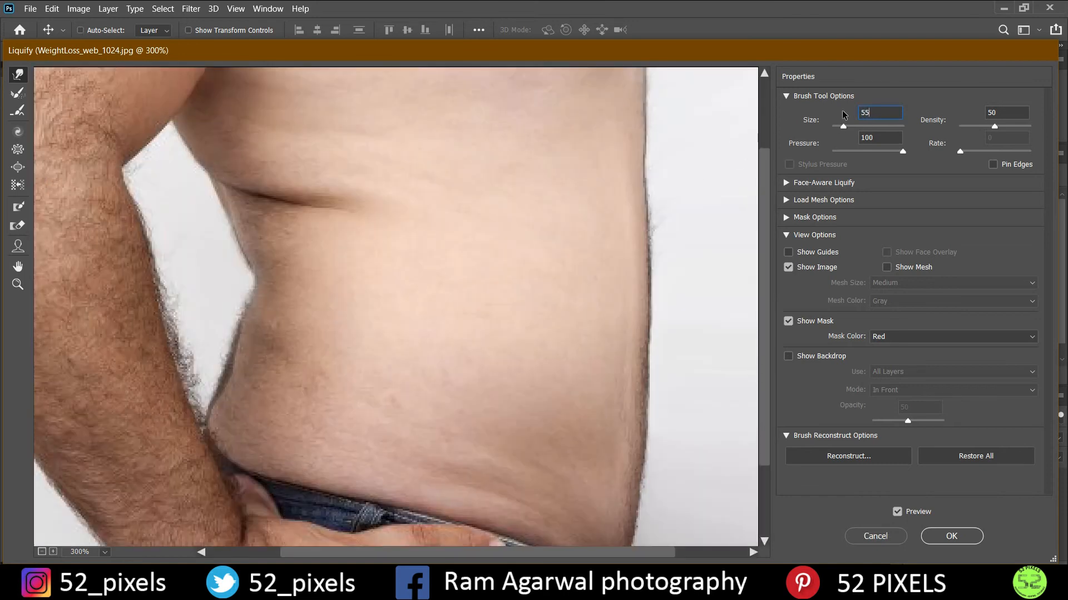
pyautogui.moveTo(182, 186)
pyautogui.mouseDown()
pyautogui.moveTo(203, 103)
pyautogui.moveTo(207, 162)
pyautogui.moveTo(245, 243)
pyautogui.moveTo(252, 312)
pyautogui.moveTo(243, 395)
pyautogui.moveTo(226, 429)
pyautogui.moveTo(253, 344)
pyautogui.moveTo(223, 110)
pyautogui.moveTo(241, 243)
pyautogui.moveTo(252, 240)
pyautogui.moveTo(248, 352)
pyautogui.moveTo(258, 306)
pyautogui.mouseUp()
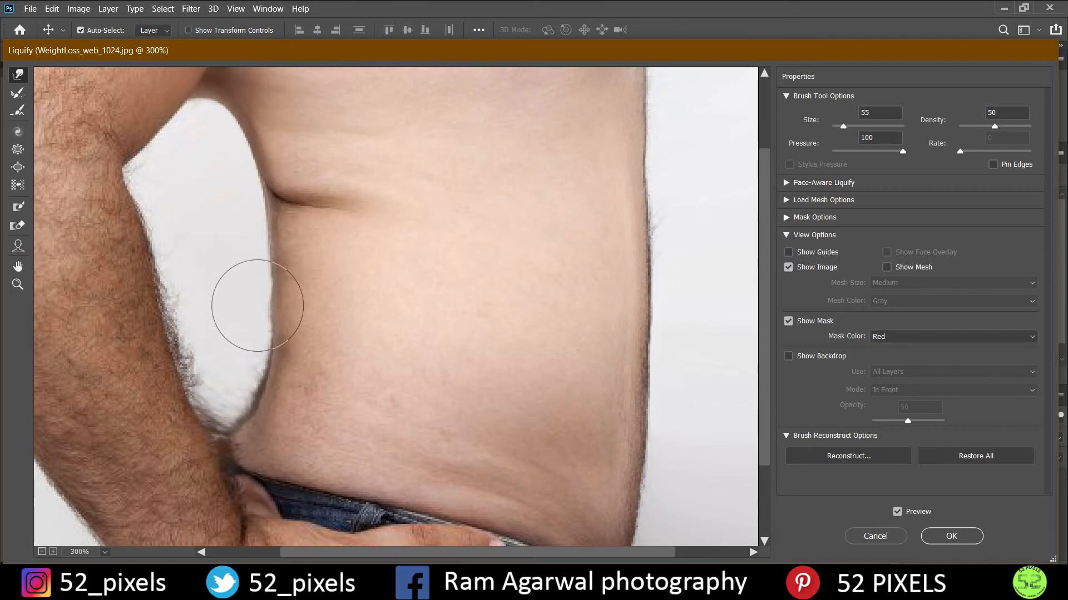
# Refine the back's contour just below the armpit with brush size 15
pyautogui.hotkey('ctrl', '-')
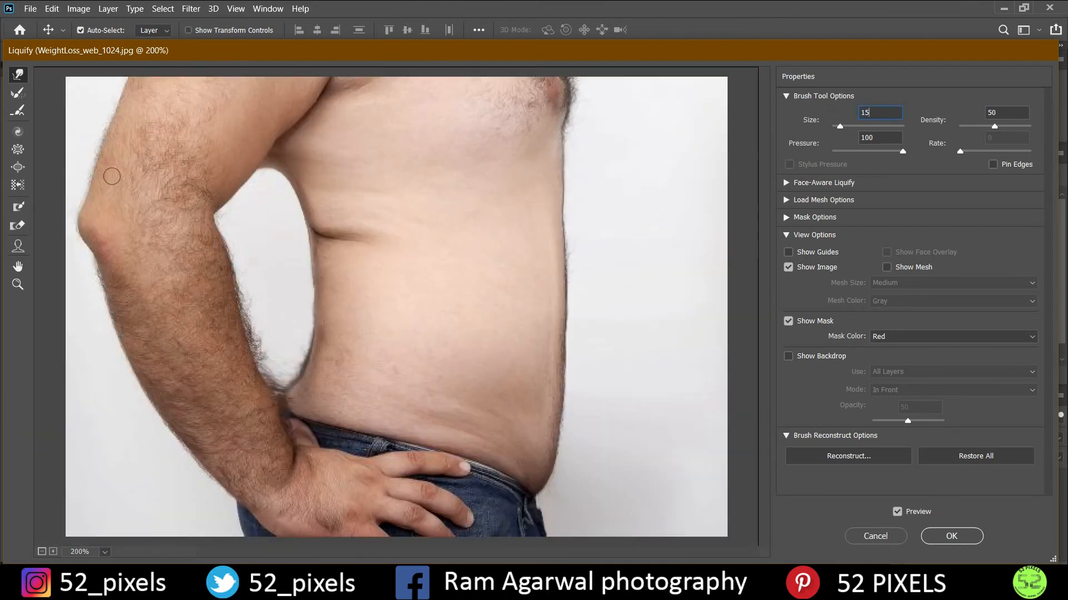
pyautogui.hotkey('ctrl', '+')
pyautogui.scroll(3, 615, 162)
pyautogui.hotkey('ctrl', '+')
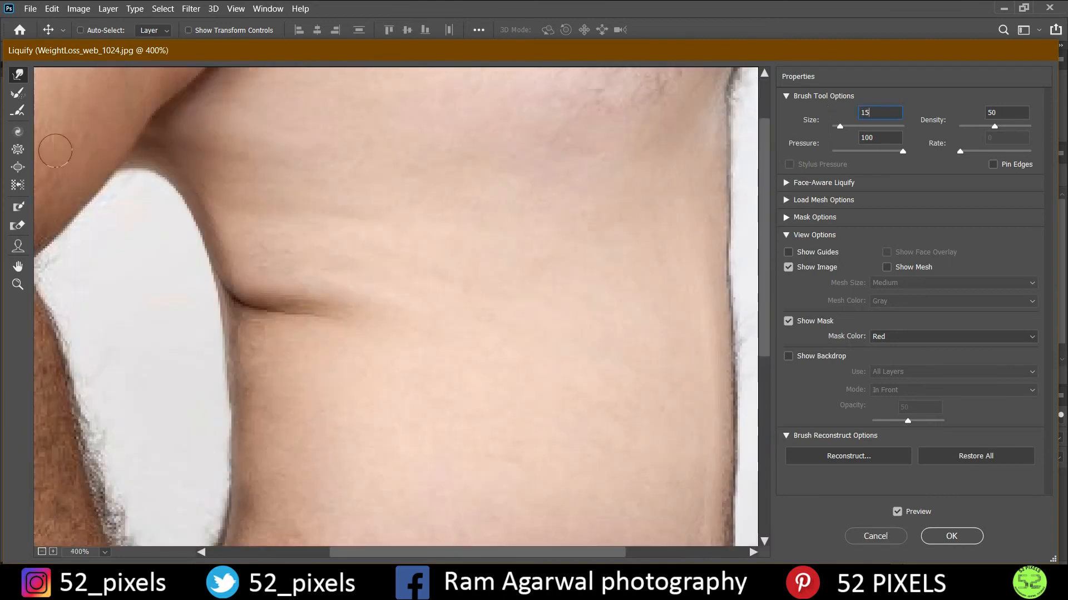
pyautogui.moveTo(134, 186)
pyautogui.mouseDown()
pyautogui.moveTo(144, 146)
pyautogui.moveTo(179, 200)
pyautogui.moveTo(148, 143)
pyautogui.moveTo(131, 157)
pyautogui.moveTo(136, 146)
pyautogui.moveTo(153, 157)
pyautogui.moveTo(178, 222)
pyautogui.mouseUp()
pyautogui.hotkey('ctrl', '1')
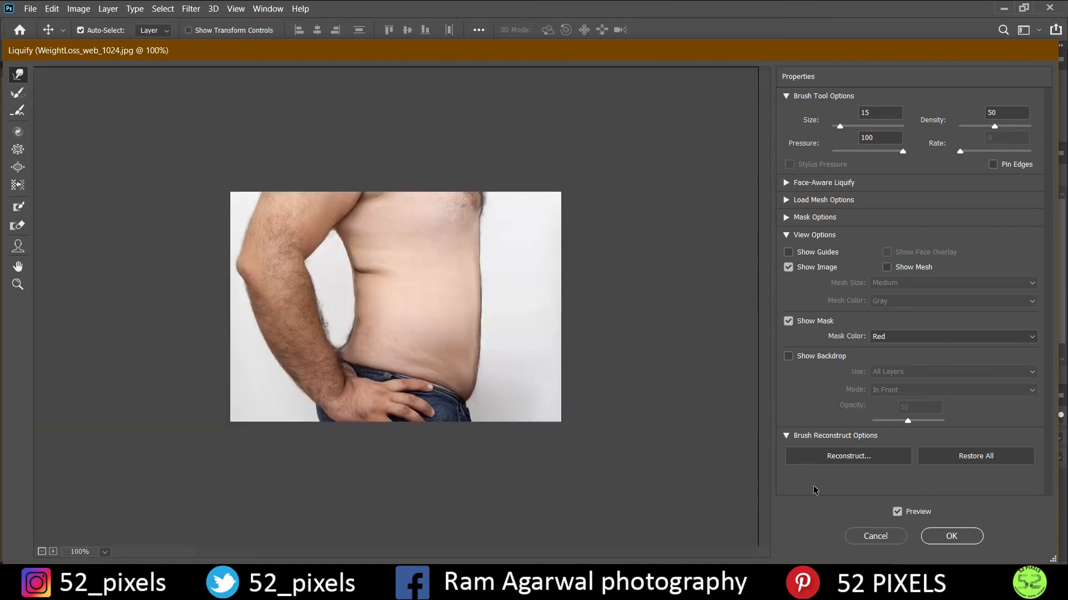
# Compare the slimmed torso with the original by switching the Liquify preview off and on
pyautogui.click(898, 513)
pyautogui.click(898, 512)
pyautogui.click(898, 512)
pyautogui.click(898, 512)
pyautogui.click(898, 514)
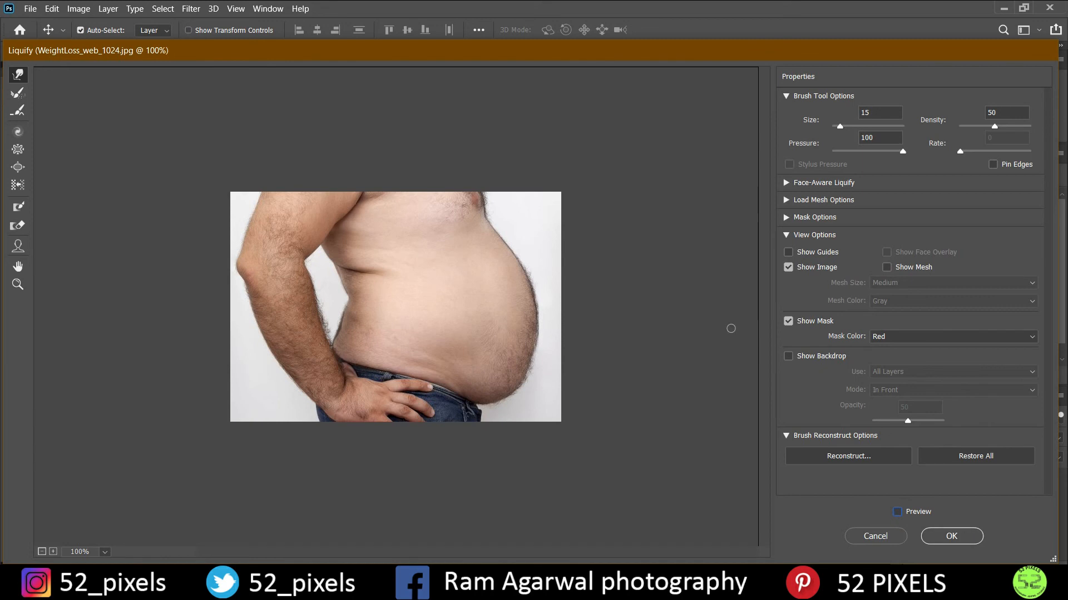
pyautogui.click(898, 513)
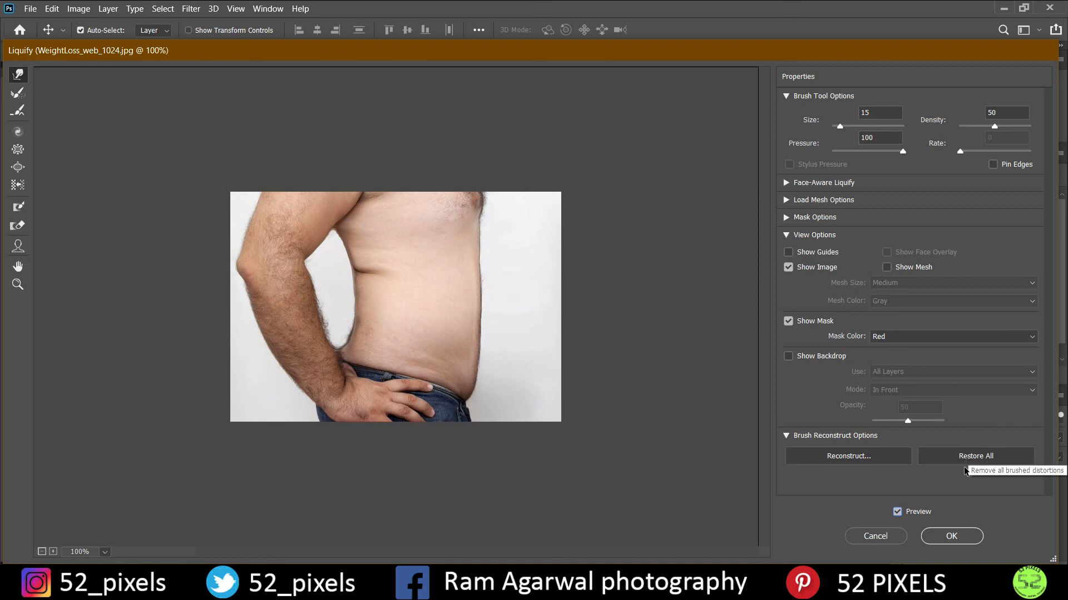
# Apply the Liquify changes and compare before and after by hiding and reshowing the Liquify smart filter
pyautogui.click(951, 536)
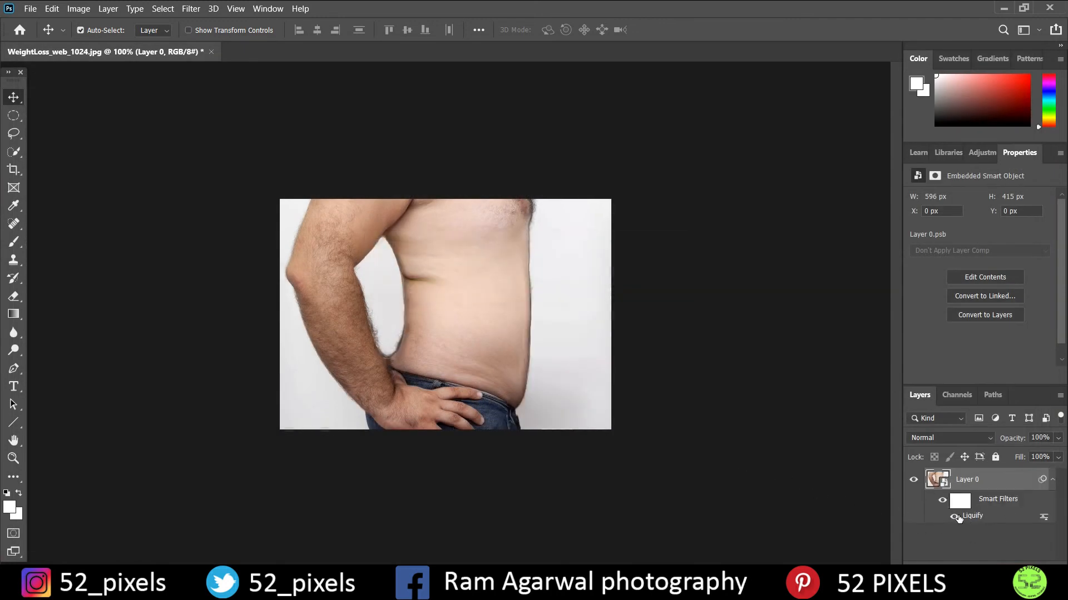
pyautogui.click(954, 517)
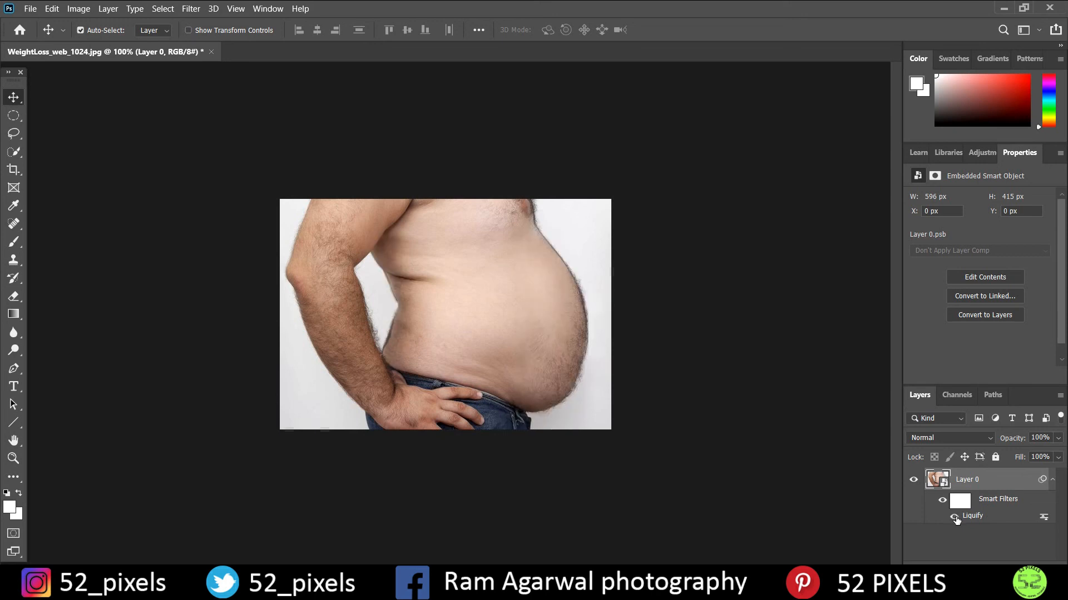
pyautogui.click(954, 517)
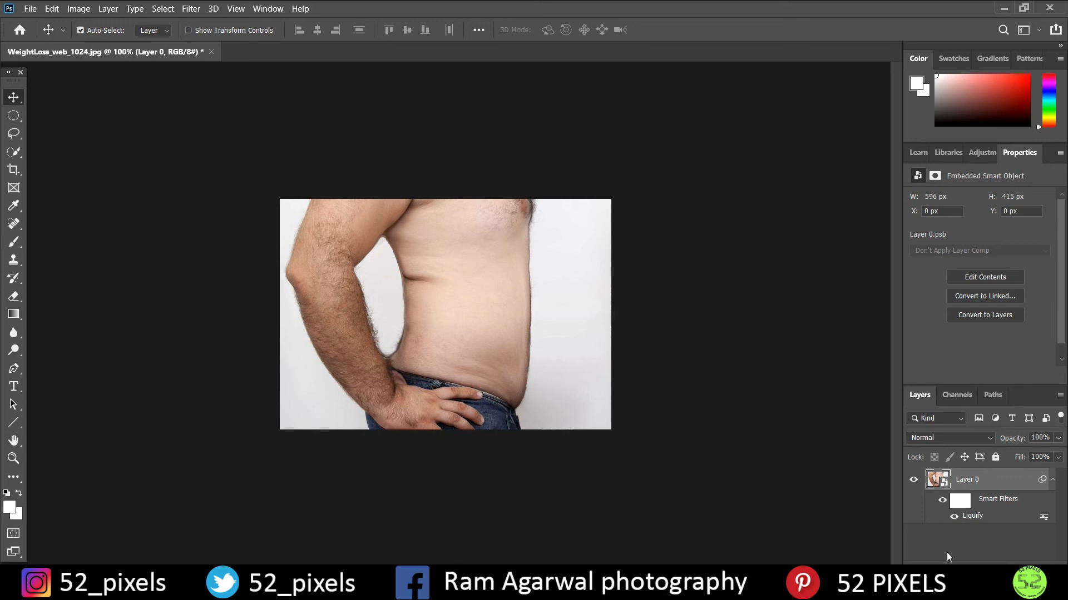